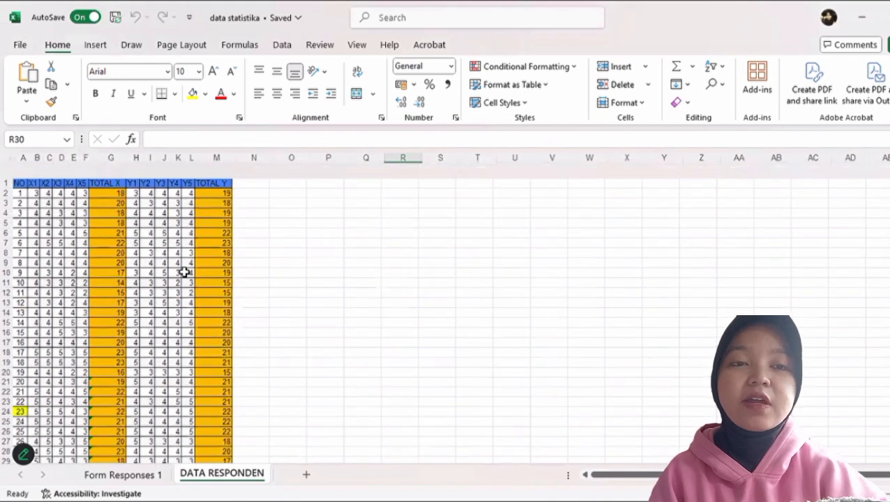
Copy the respondents' values from X1 through TOTAL Y without headers and paste them into the first cell of the empty SPSS dataset.
{"action": "scroll", "coordinate": [184, 272], "scroll_direction": "down", "scroll_amount": 2}
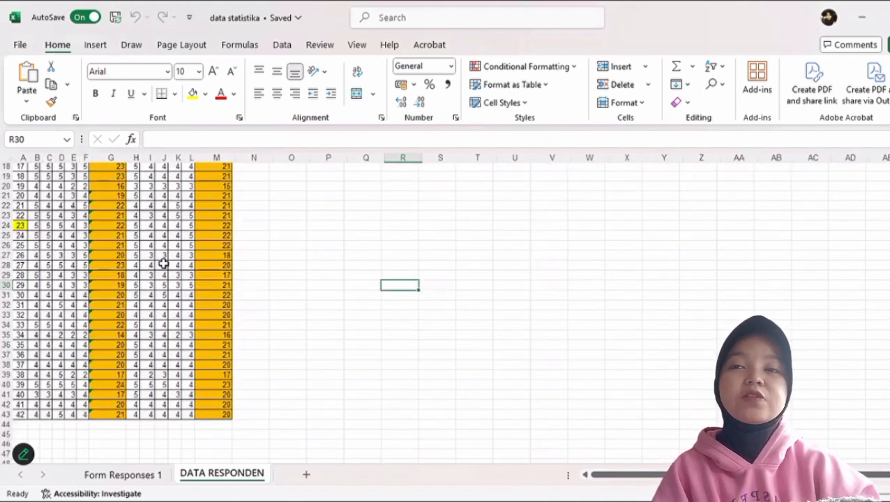
{"action": "scroll", "coordinate": [164, 260], "scroll_direction": "up", "scroll_amount": 6}
{"action": "left_click", "coordinate": [36, 180]}
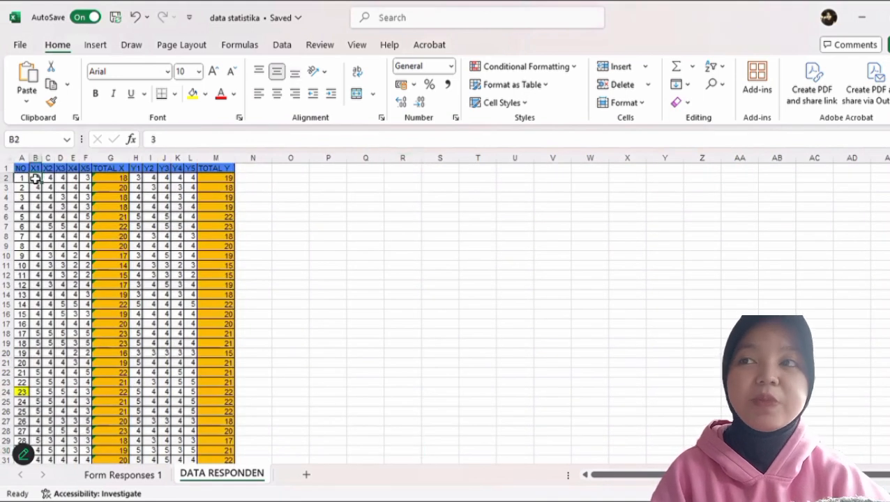
{"action": "left_click_drag", "start_coordinate": [35, 180], "coordinate": [201, 471]}
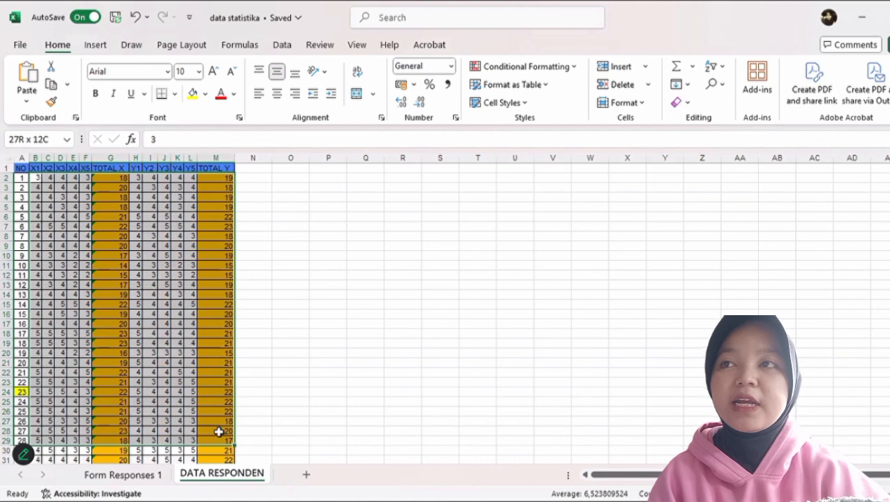
{"action": "left_click_drag", "start_coordinate": [218, 432], "coordinate": [219, 432]}
{"action": "key", "text": "ctrl+c"}
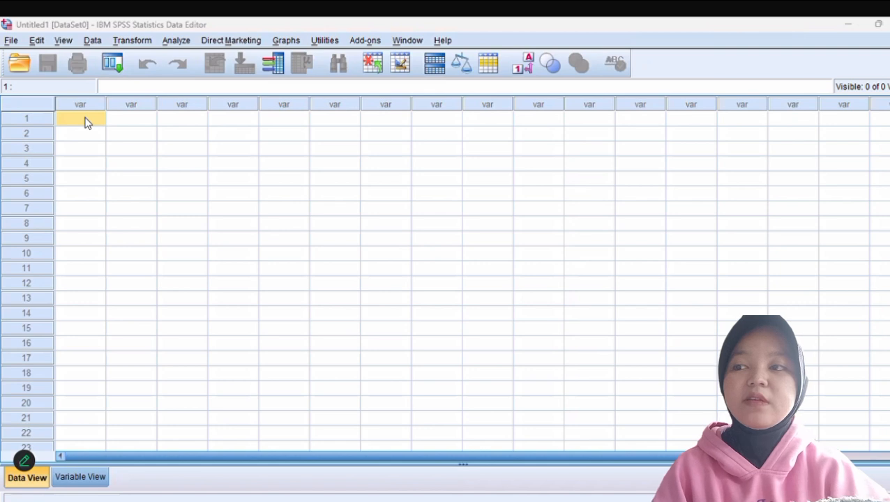
{"action": "left_click", "coordinate": [86, 123]}
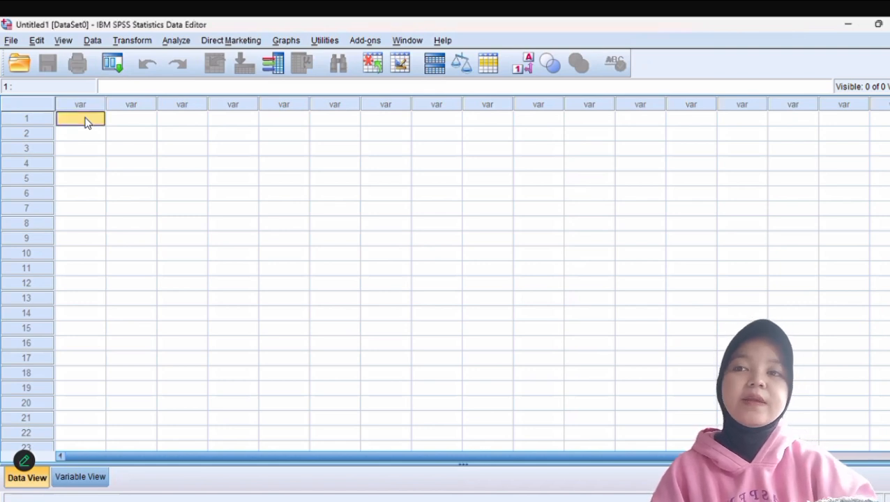
{"action": "key", "text": "ctrl+v"}
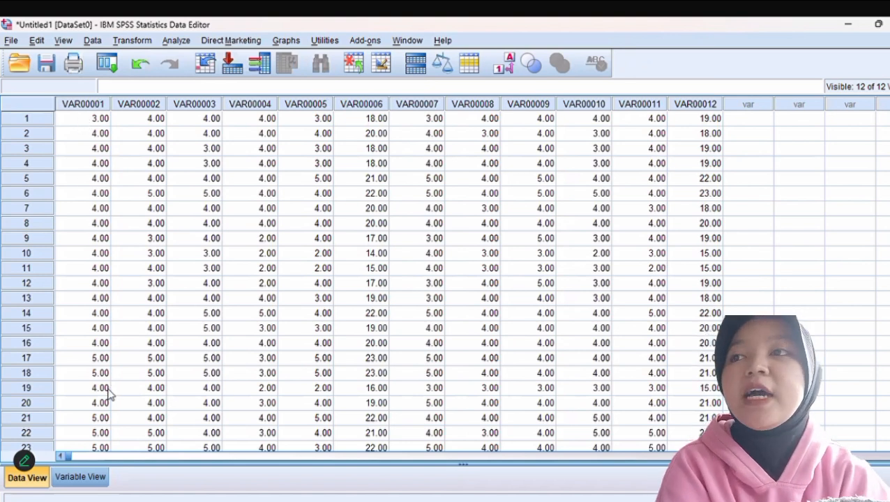
Rename the first six variables in the variable definitions as X1, X2, X3, X4, X5 and X.
{"action": "left_click", "coordinate": [80, 477]}
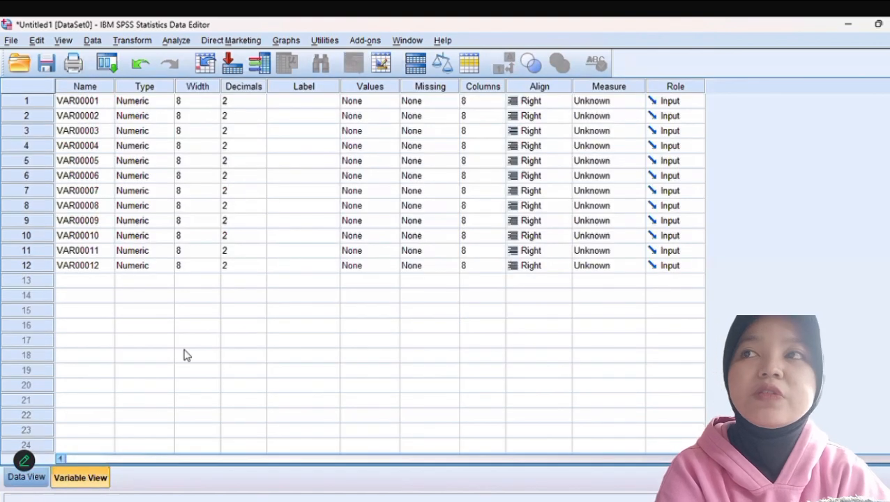
{"action": "left_click", "coordinate": [88, 101]}
{"action": "type", "text": "X1"}
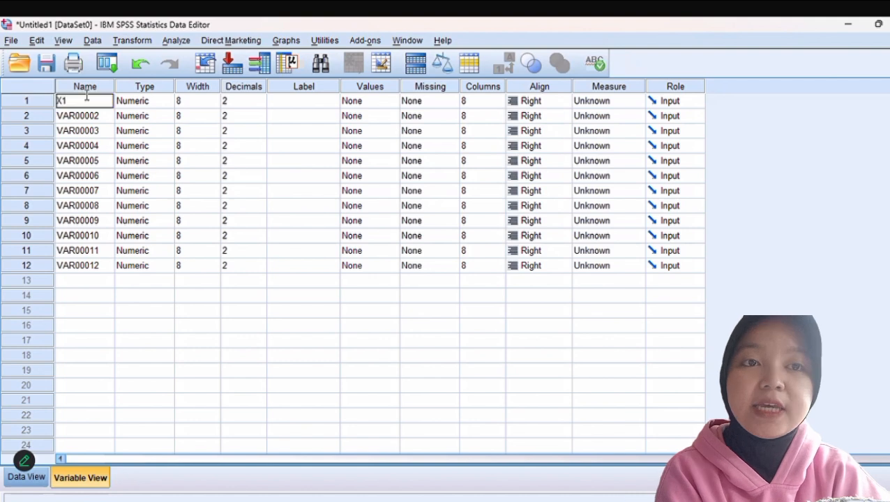
{"action": "key", "text": "Return"}
{"action": "type", "text": "X2"}
{"action": "key", "text": "Return"}
{"action": "type", "text": "X3"}
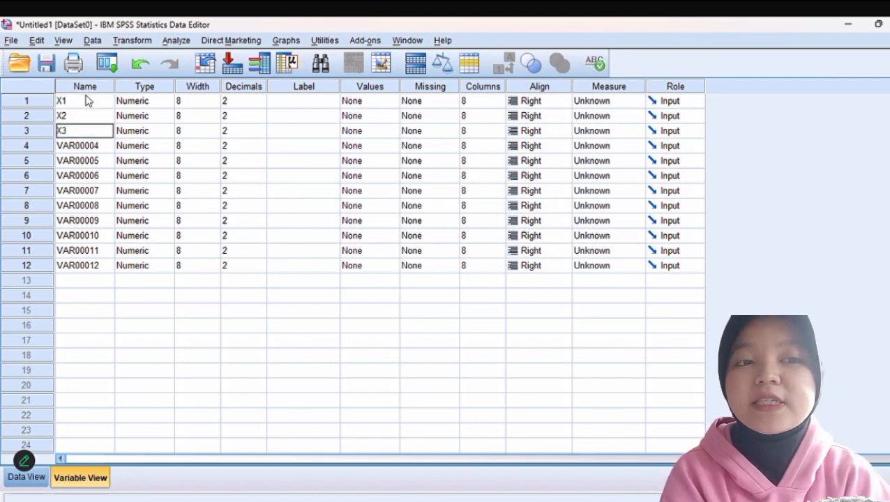
{"action": "key", "text": "Return"}
{"action": "type", "text": "X4"}
{"action": "key", "text": "Return"}
{"action": "type", "text": "X5"}
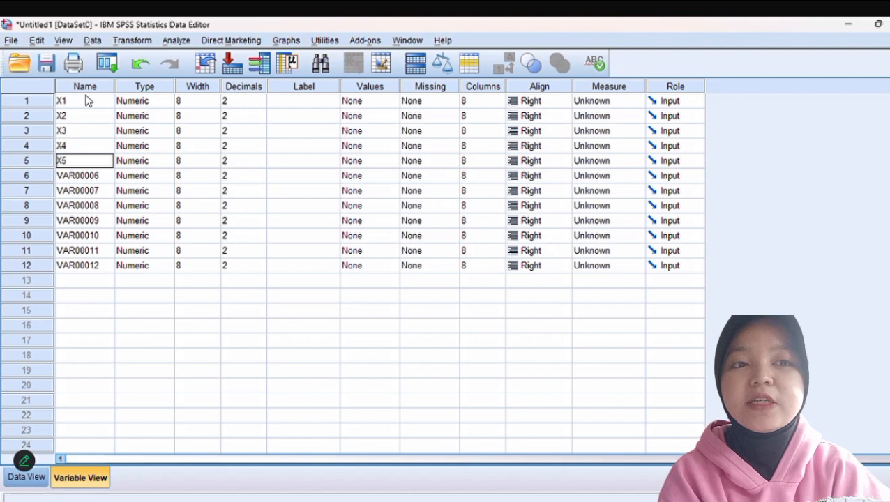
{"action": "key", "text": "Return"}
{"action": "type", "text": "X"}
{"action": "key", "text": "Return"}
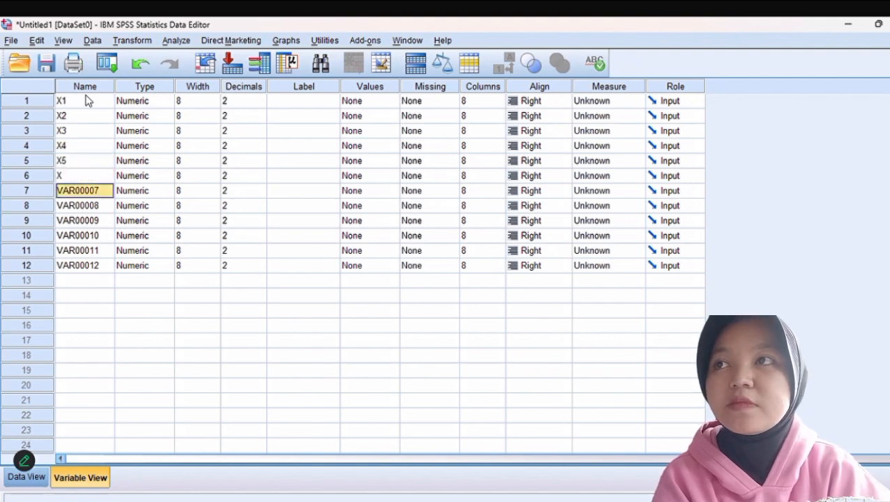
Rename variables 7 to 12 as Y1, Y2, Y3, Y4, Y5 and Y.
{"action": "type", "text": "Y"}
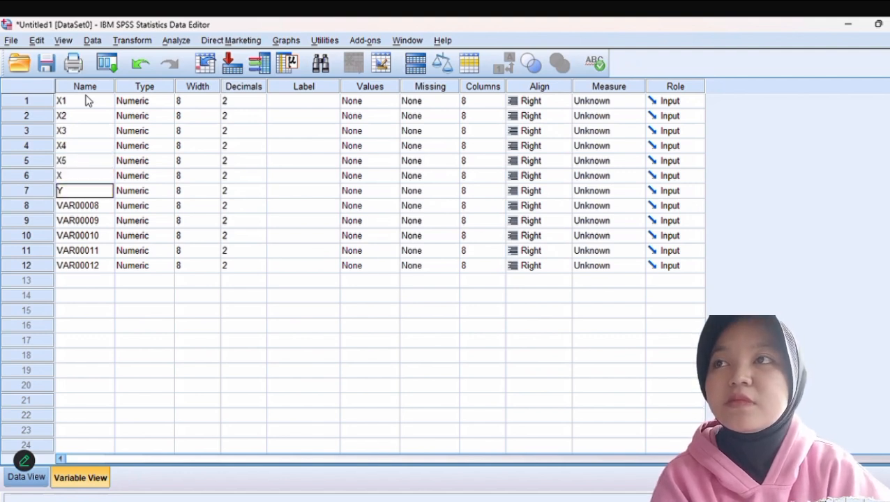
{"action": "type", "text": "1"}
{"action": "key", "text": "Return"}
{"action": "type", "text": "Y2"}
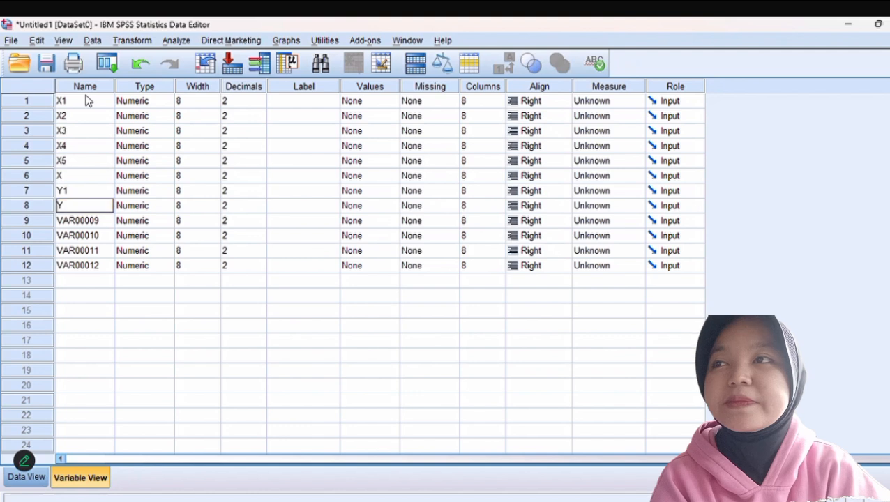
{"action": "key", "text": "Return"}
{"action": "type", "text": "Y3"}
{"action": "key", "text": "Return"}
{"action": "type", "text": "Y4"}
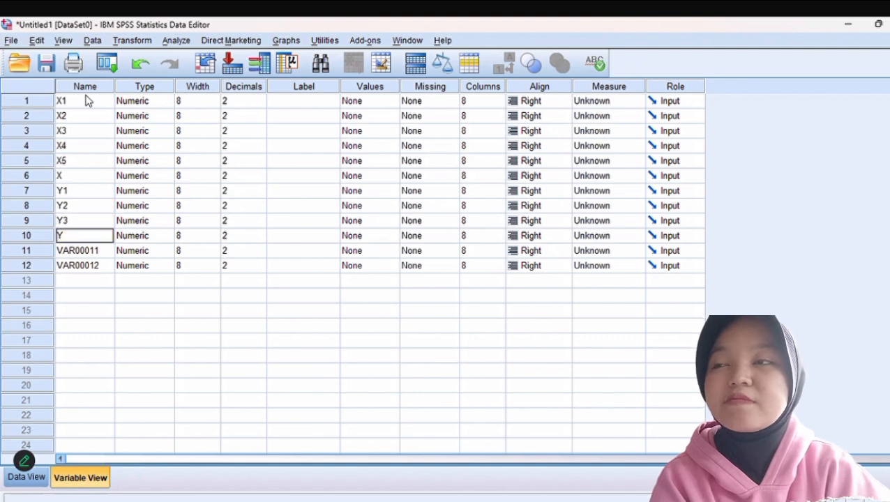
{"action": "key", "text": "Return"}
{"action": "type", "text": "Y5"}
{"action": "key", "text": "Return"}
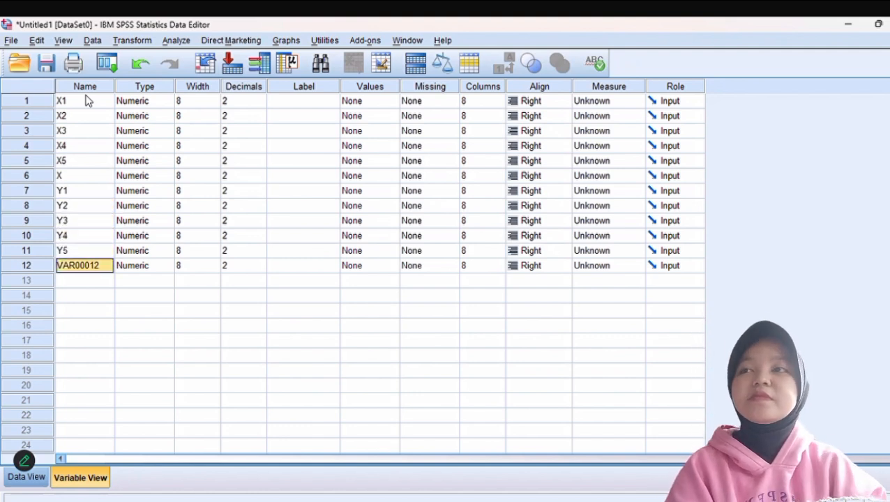
{"action": "key", "text": "BackSpace"}
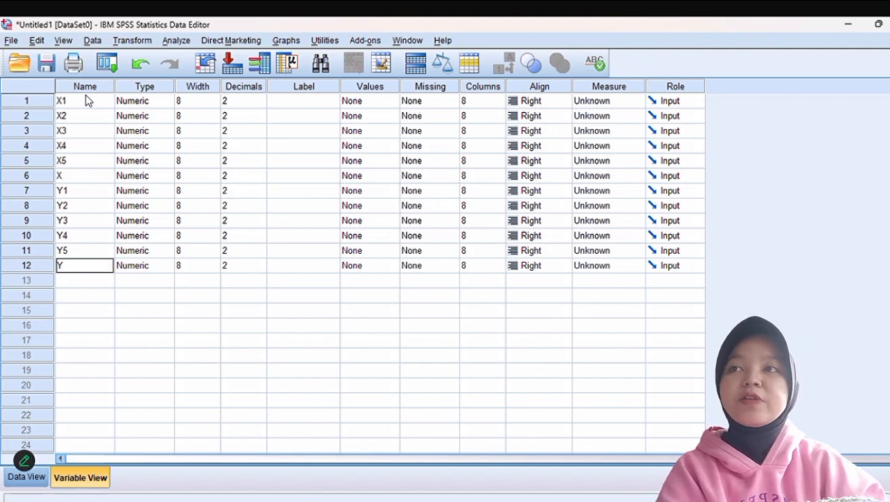
Set the number of decimals to 0 for all twelve variables.
{"action": "left_click", "coordinate": [235, 99]}
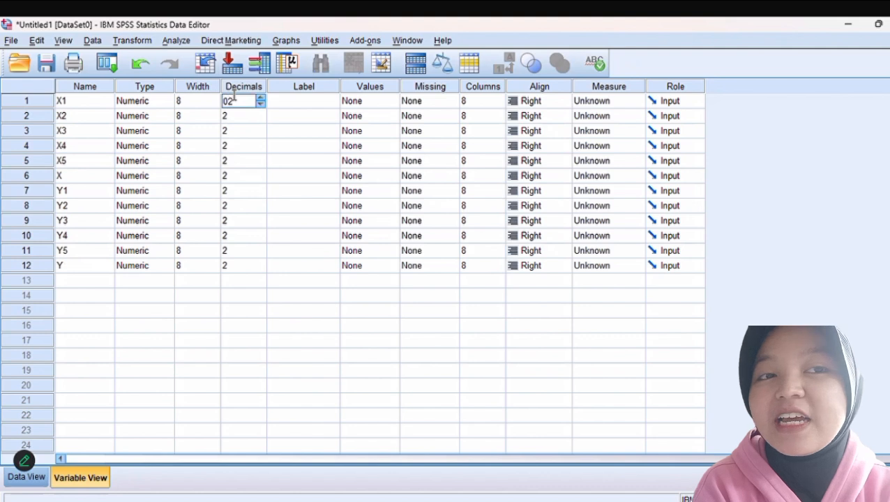
{"action": "double_click", "coordinate": [234, 100]}
{"action": "type", "text": "0"}
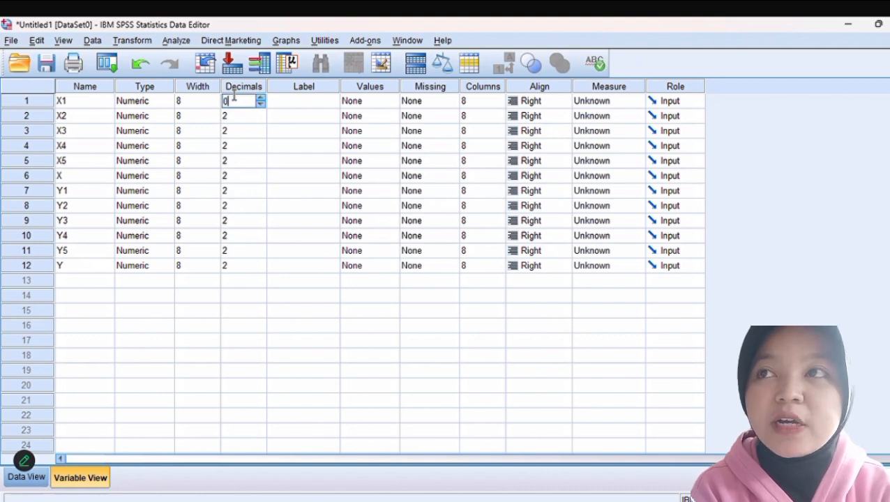
{"action": "key", "text": "Return"}
{"action": "type", "text": "0"}
{"action": "key", "text": "Return"}
{"action": "type", "text": "0"}
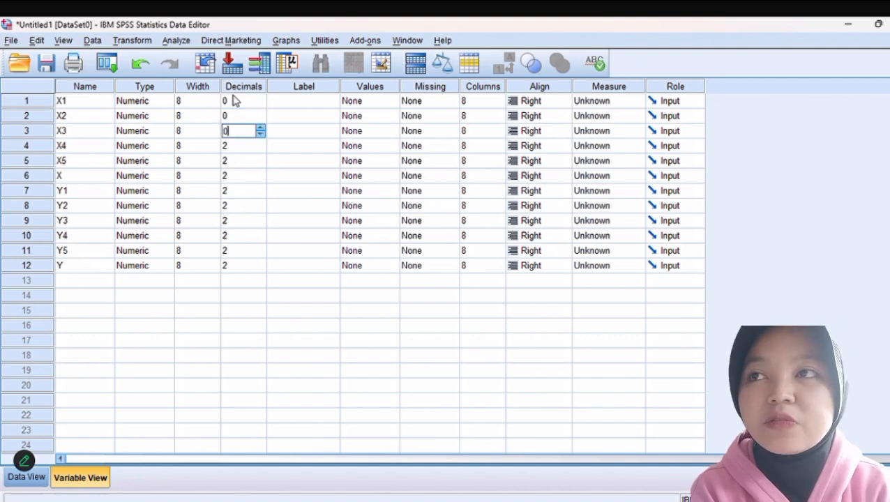
{"action": "key", "text": "Return"}
{"action": "type", "text": "0 0 0 0 0 0 0"}
{"action": "key", "text": "Return"}
{"action": "type", "text": "0"}
{"action": "key", "text": "Return"}
{"action": "type", "text": "0"}
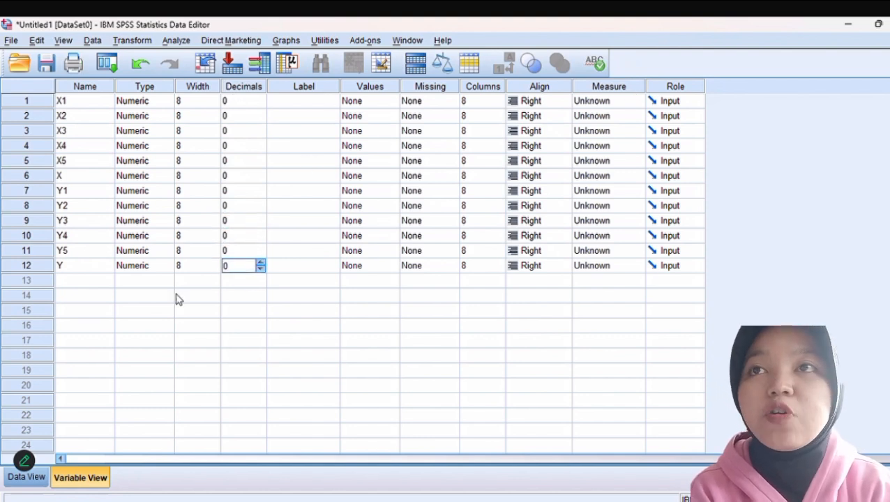
{"action": "left_click", "coordinate": [227, 240]}
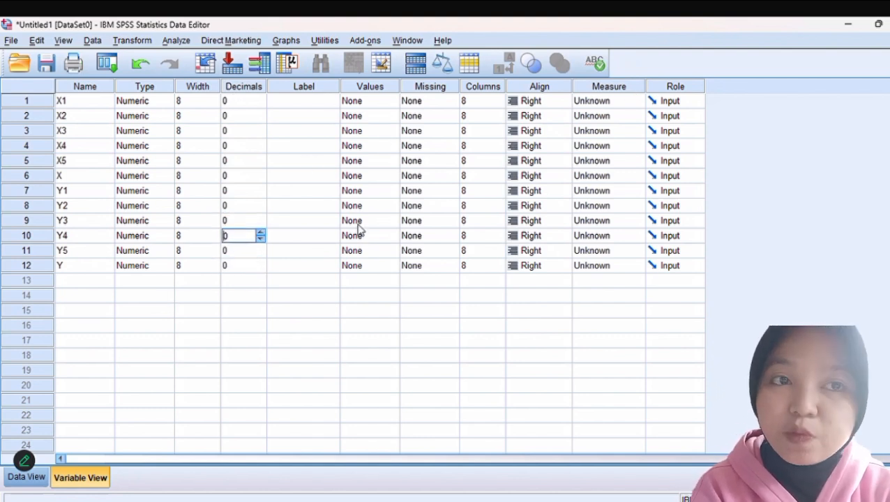
Set the measurement level of variables X1 to X5 and X to Scale.
{"action": "left_click", "coordinate": [609, 102]}
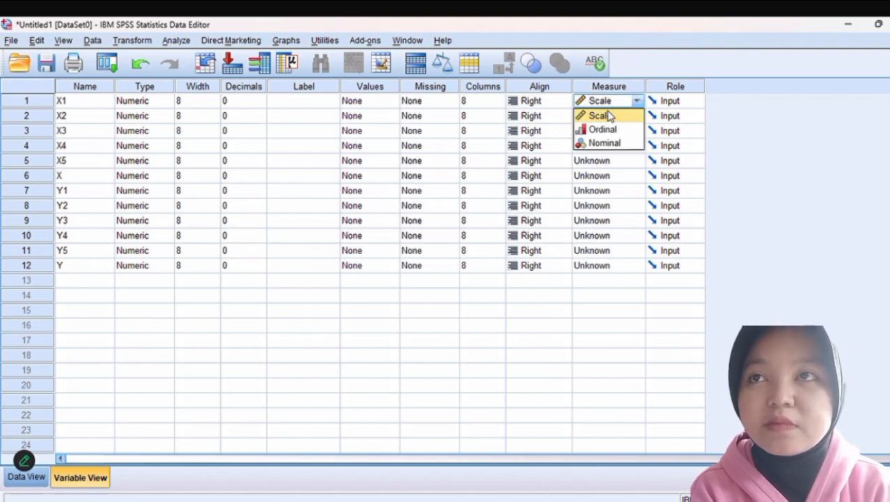
{"action": "left_click", "coordinate": [608, 116]}
{"action": "left_click", "coordinate": [603, 118]}
{"action": "left_click", "coordinate": [605, 130]}
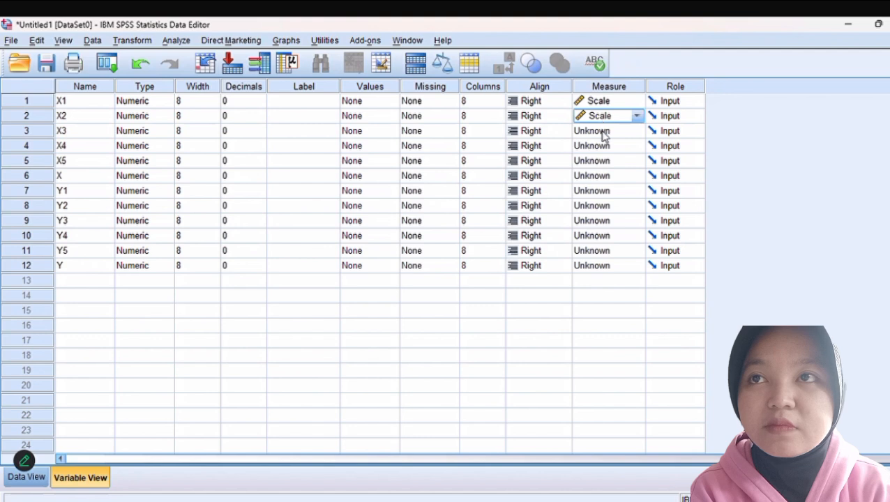
{"action": "left_click", "coordinate": [605, 131]}
{"action": "left_click", "coordinate": [601, 146]}
{"action": "left_click", "coordinate": [604, 146]}
{"action": "left_click", "coordinate": [604, 161]}
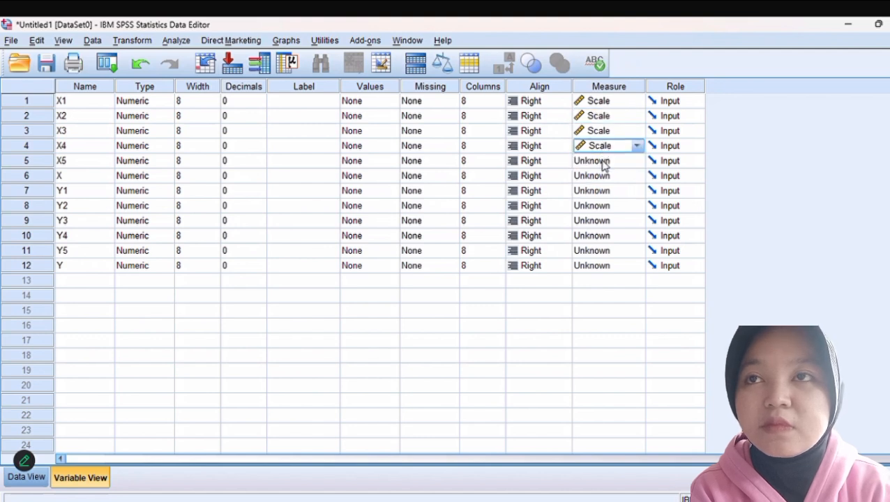
{"action": "left_click", "coordinate": [605, 162]}
{"action": "left_click", "coordinate": [604, 175]}
{"action": "left_click", "coordinate": [604, 176]}
{"action": "left_click", "coordinate": [604, 191]}
Set the measurement level of variables Y1 to Y5 and Y to Scale.
{"action": "left_click", "coordinate": [604, 190]}
{"action": "left_click", "coordinate": [604, 206]}
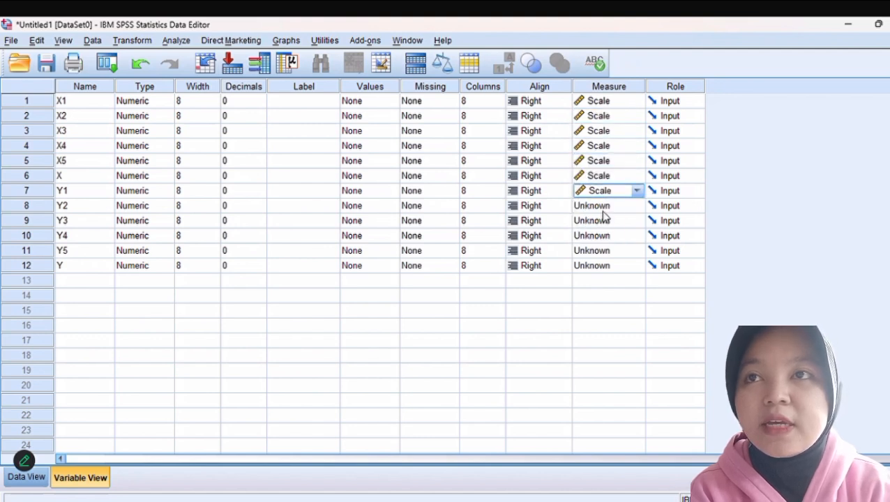
{"action": "left_click", "coordinate": [603, 208]}
{"action": "left_click", "coordinate": [604, 222]}
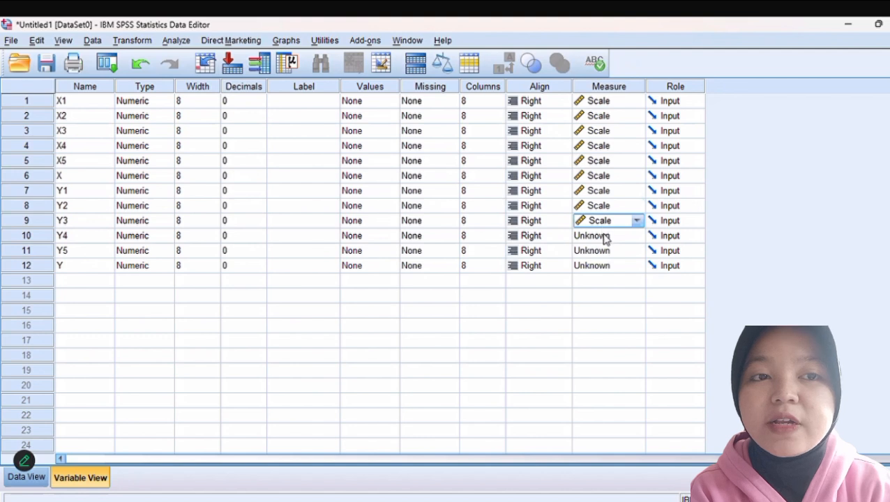
{"action": "left_click", "coordinate": [605, 237]}
{"action": "left_click", "coordinate": [605, 251]}
{"action": "left_click", "coordinate": [605, 266]}
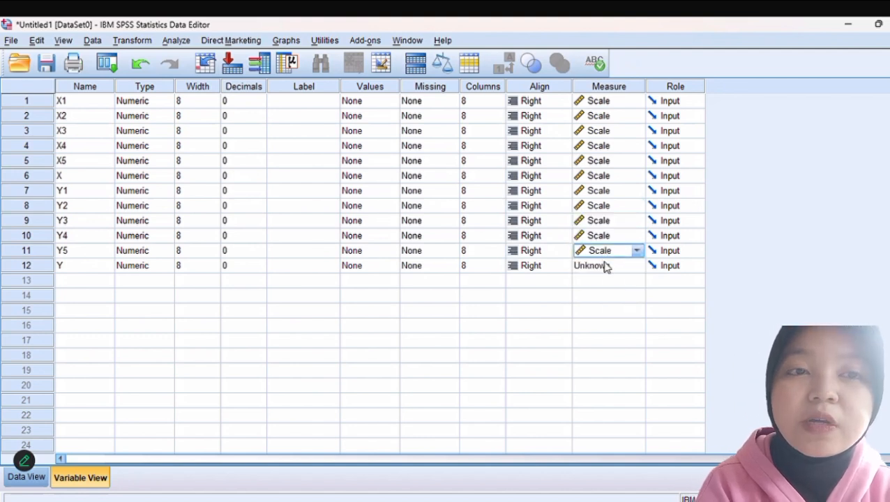
{"action": "left_click", "coordinate": [606, 266]}
{"action": "left_click", "coordinate": [606, 266]}
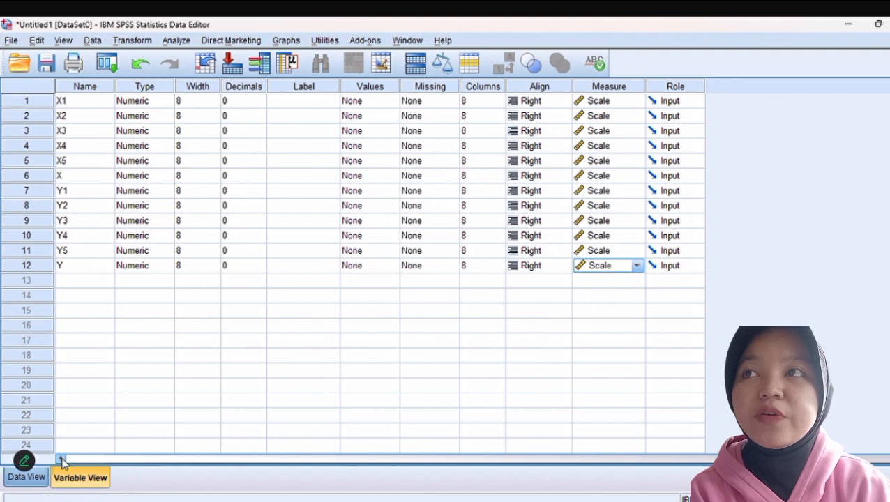
Return to the data values and set up a bivariate correlation with X1, X2, X3, X4, X5 and X as its variables.
{"action": "left_click", "coordinate": [26, 477]}
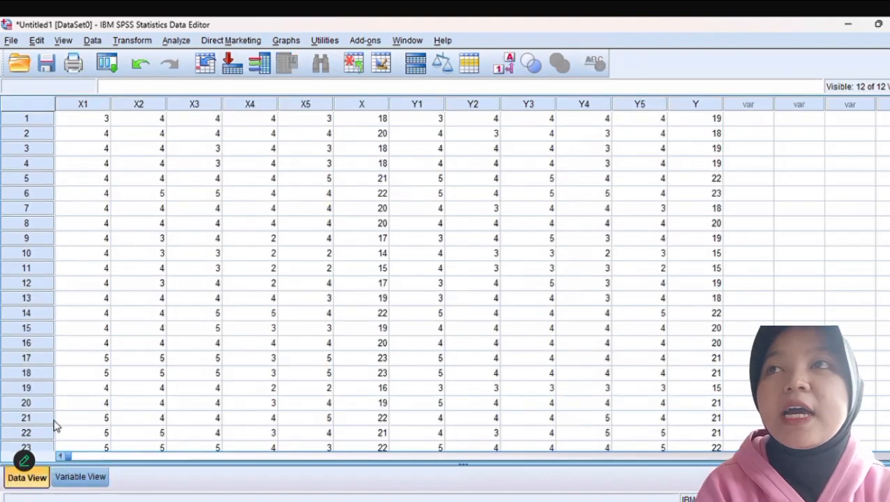
{"action": "left_click", "coordinate": [177, 42]}
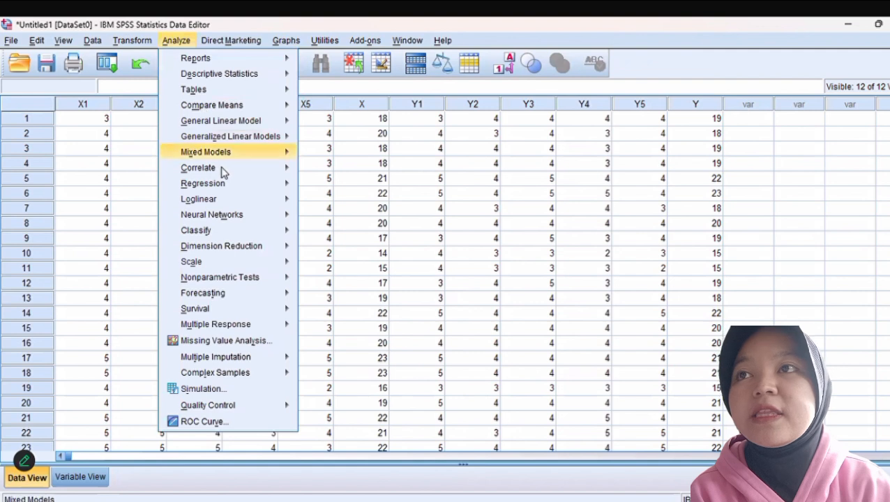
{"action": "mouse_move", "coordinate": [224, 174]}
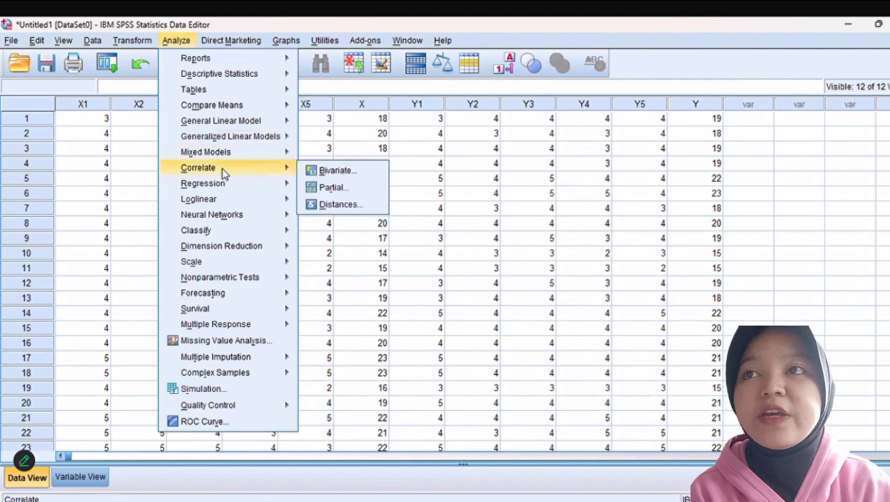
{"action": "left_click", "coordinate": [313, 175]}
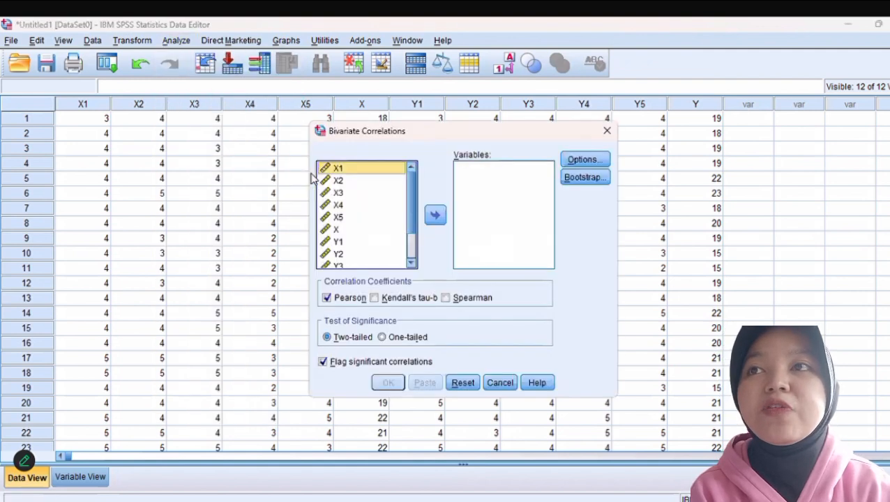
{"action": "left_click_drag", "start_coordinate": [379, 174], "coordinate": [474, 192]}
{"action": "left_click_drag", "start_coordinate": [343, 169], "coordinate": [521, 209]}
{"action": "left_click_drag", "start_coordinate": [338, 168], "coordinate": [469, 209]}
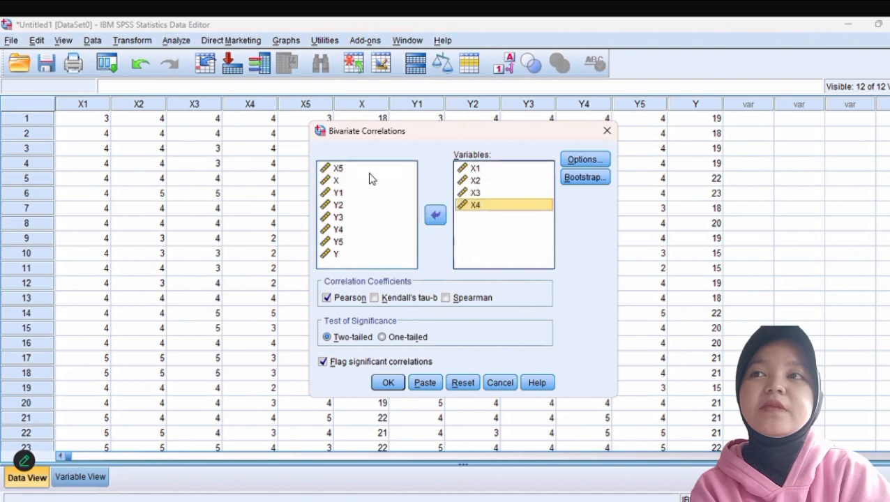
{"action": "left_click_drag", "start_coordinate": [340, 168], "coordinate": [457, 208]}
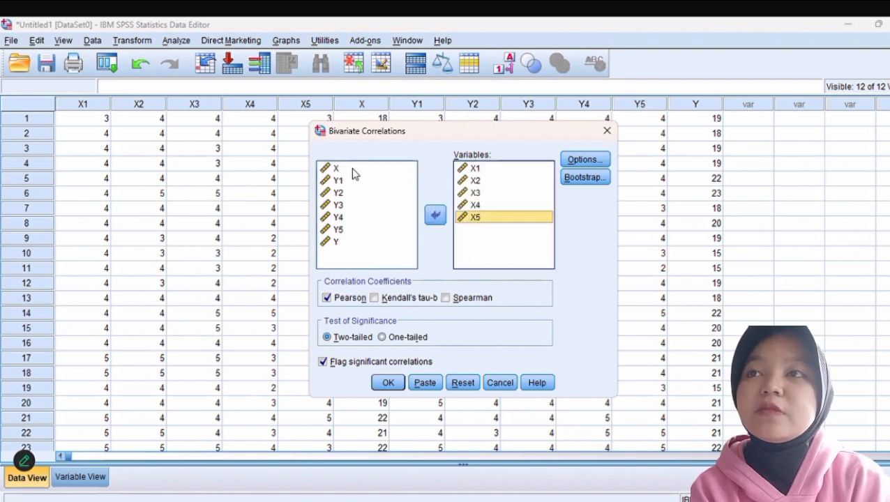
{"action": "left_click_drag", "start_coordinate": [356, 171], "coordinate": [459, 232]}
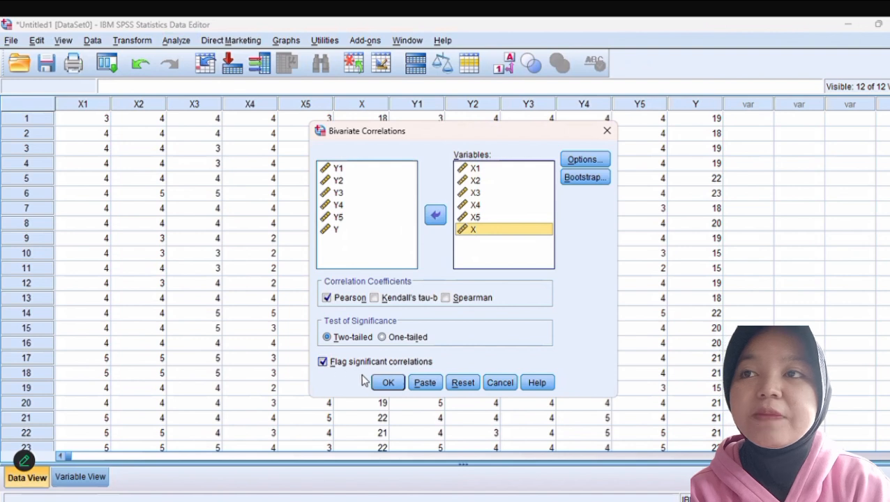
Run the bivariate correlation for the X variables and examine each item's correlation with the total X in the output table.
{"action": "left_click", "coordinate": [387, 382]}
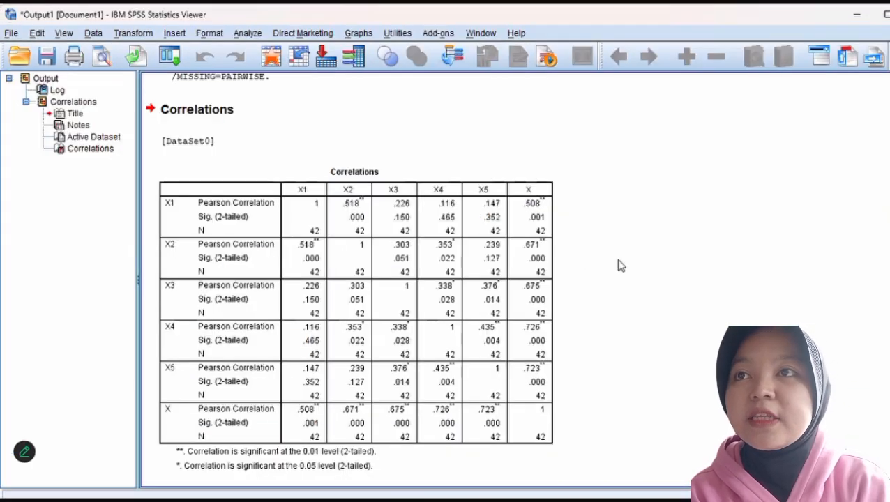
{"action": "left_click", "coordinate": [322, 188]}
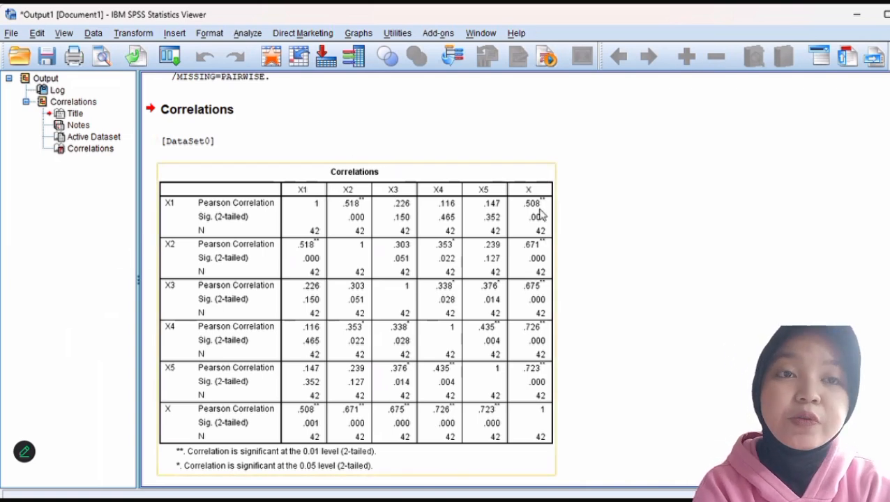
{"action": "left_click", "coordinate": [574, 298]}
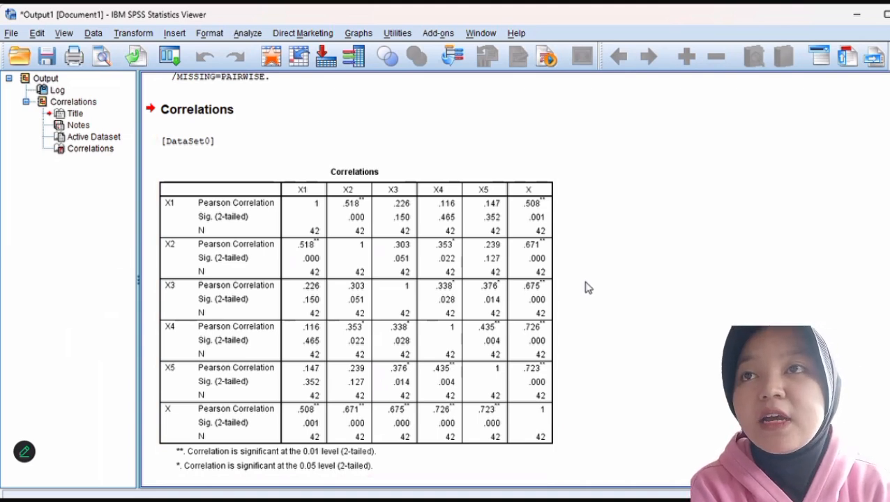
{"action": "left_click", "coordinate": [542, 195]}
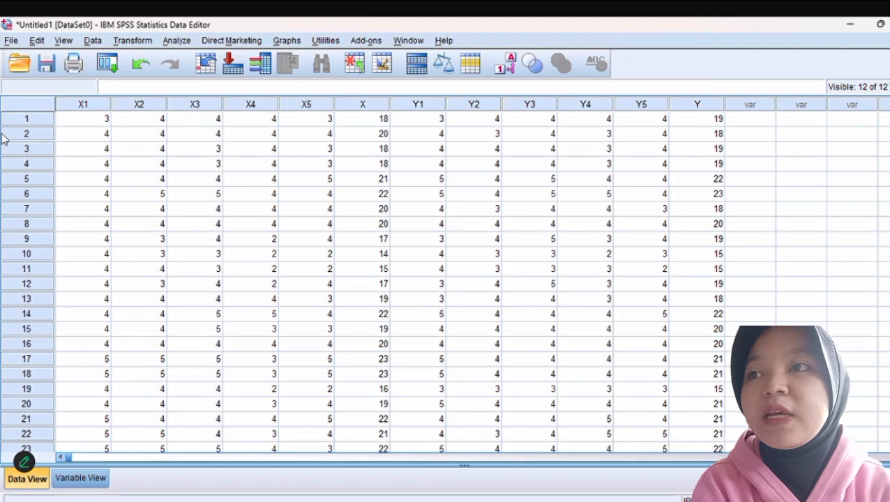
Return to the data, reopen the bivariate correlation setup and remove X1, X2, X3, X4, X5 and X from its variables.
{"action": "left_click", "coordinate": [176, 40]}
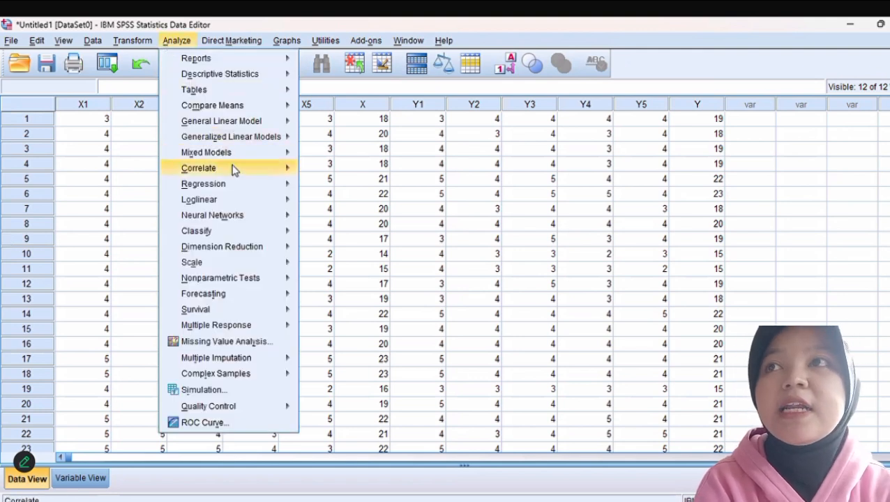
{"action": "mouse_move", "coordinate": [234, 171]}
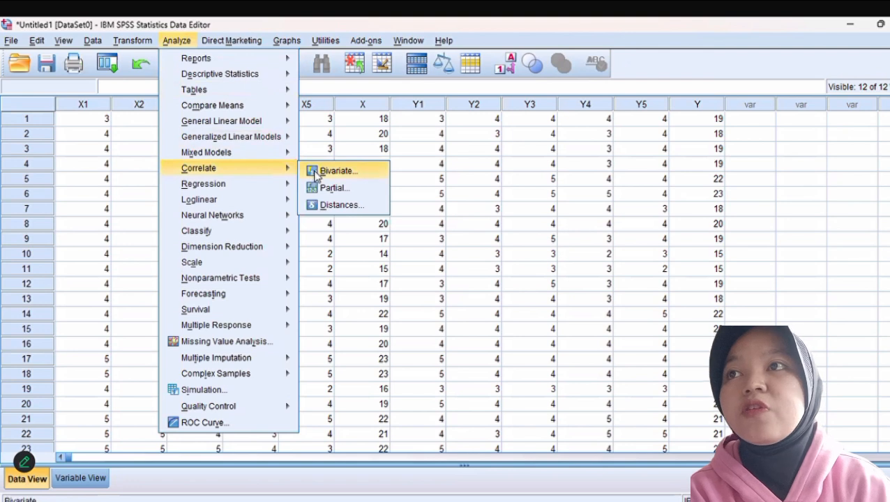
{"action": "left_click", "coordinate": [315, 173]}
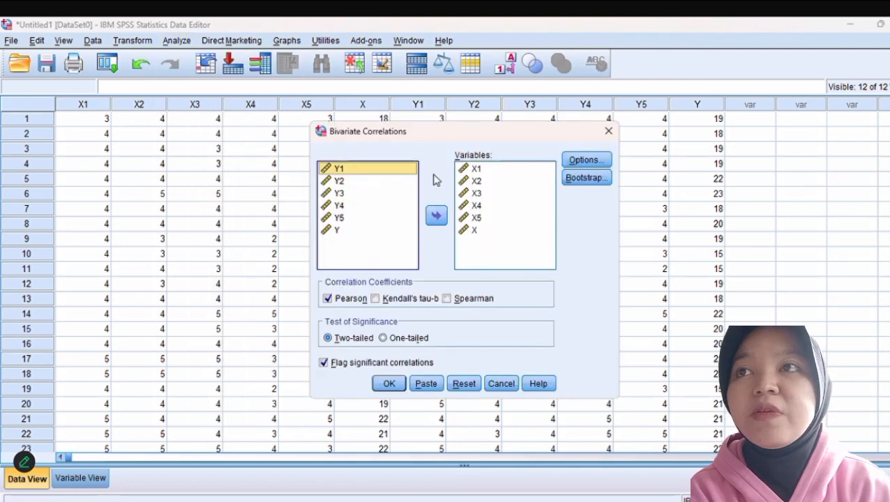
{"action": "left_click", "coordinate": [469, 171]}
{"action": "left_click_drag", "start_coordinate": [469, 171], "coordinate": [387, 178]}
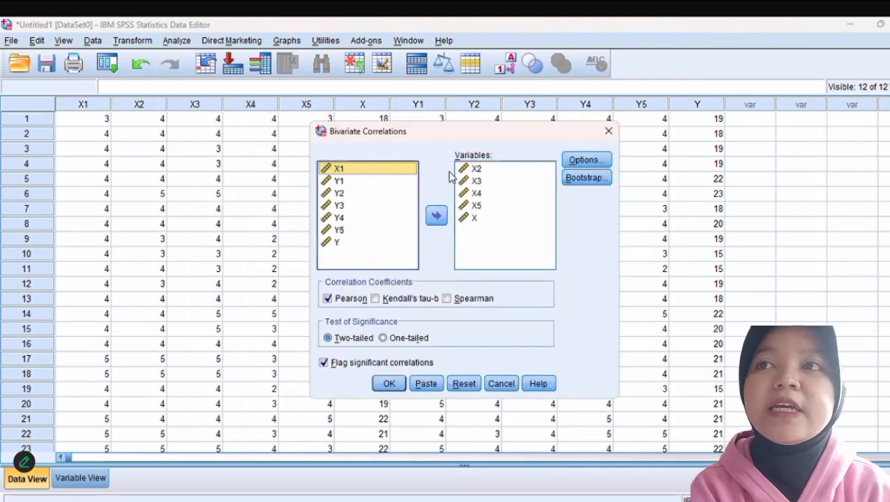
{"action": "left_click_drag", "start_coordinate": [468, 169], "coordinate": [391, 176]}
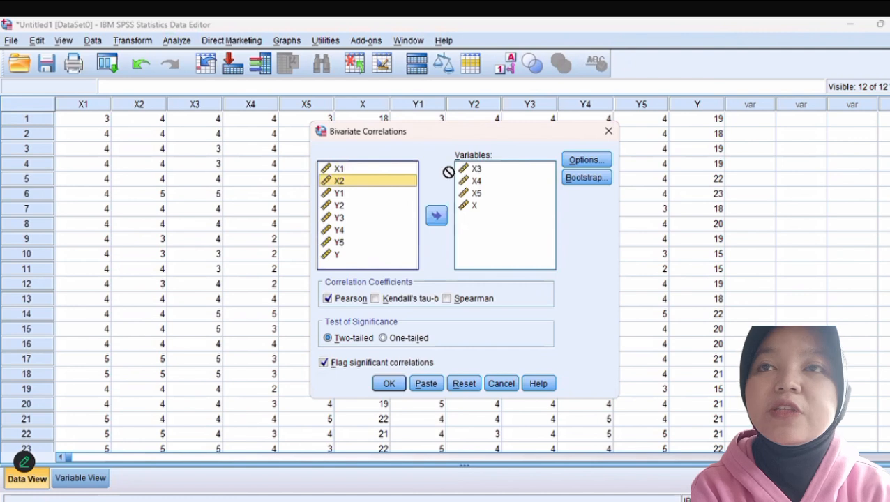
{"action": "left_click_drag", "start_coordinate": [467, 169], "coordinate": [390, 177]}
{"action": "left_click_drag", "start_coordinate": [494, 170], "coordinate": [380, 184]}
{"action": "left_click_drag", "start_coordinate": [474, 169], "coordinate": [368, 188]}
{"action": "left_click_drag", "start_coordinate": [462, 172], "coordinate": [446, 210]}
Add Y1, Y2, Y3, Y4, Y5 and Y as the variables of the bivariate correlation.
{"action": "scroll", "coordinate": [362, 187], "scroll_direction": "down", "scroll_amount": 1}
{"action": "left_click_drag", "start_coordinate": [338, 201], "coordinate": [502, 209]}
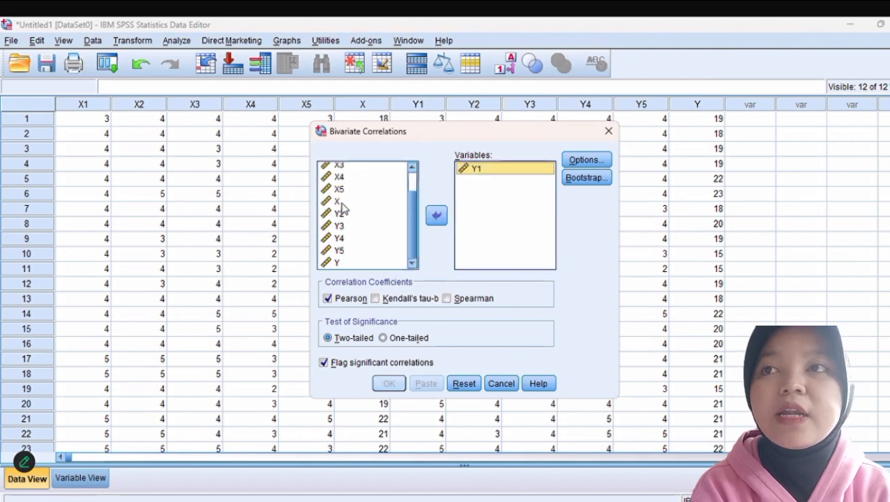
{"action": "left_click_drag", "start_coordinate": [340, 213], "coordinate": [493, 217]}
{"action": "left_click_drag", "start_coordinate": [341, 214], "coordinate": [481, 222]}
{"action": "left_click_drag", "start_coordinate": [360, 233], "coordinate": [489, 219]}
{"action": "left_click_drag", "start_coordinate": [340, 251], "coordinate": [487, 233]}
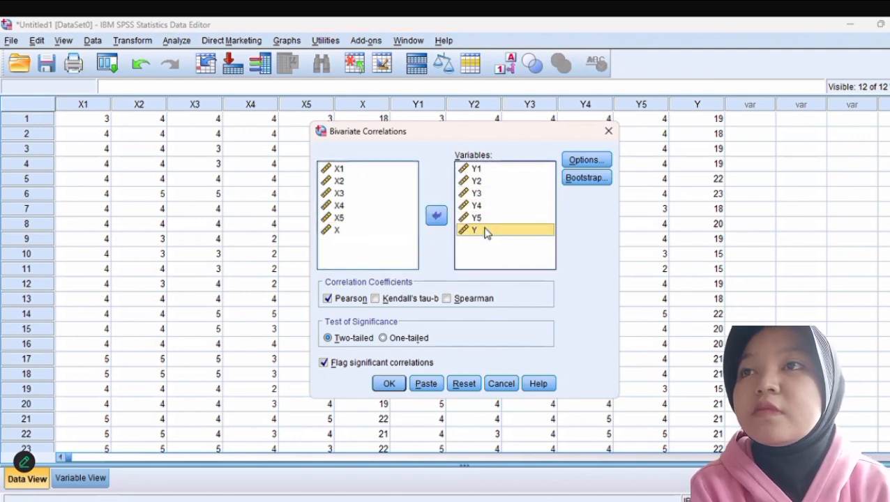
Run the bivariate correlation for the Y variables and examine each item's correlation with the total Y.
{"action": "left_click", "coordinate": [393, 383]}
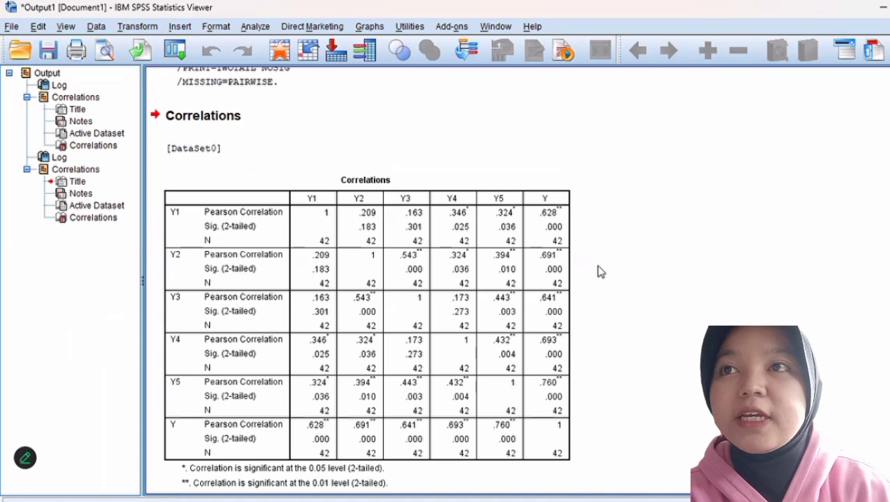
{"action": "scroll", "coordinate": [600, 272], "scroll_direction": "down", "scroll_amount": 1}
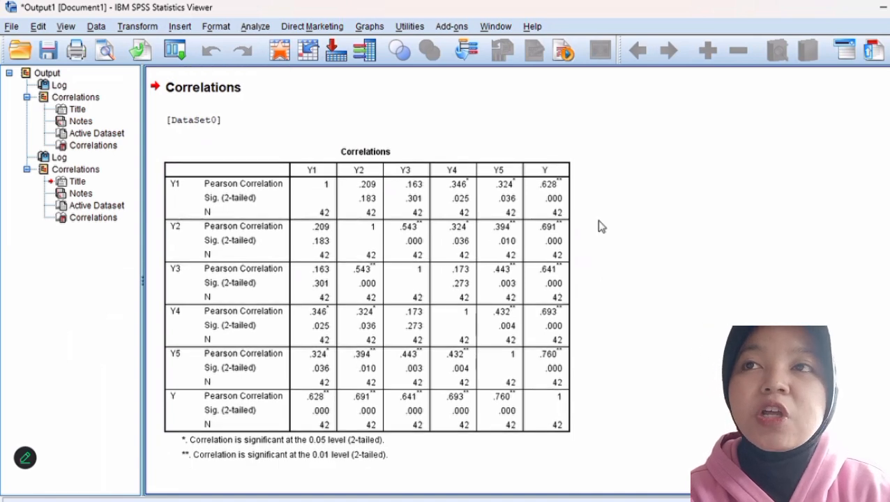
{"action": "left_click", "coordinate": [568, 209]}
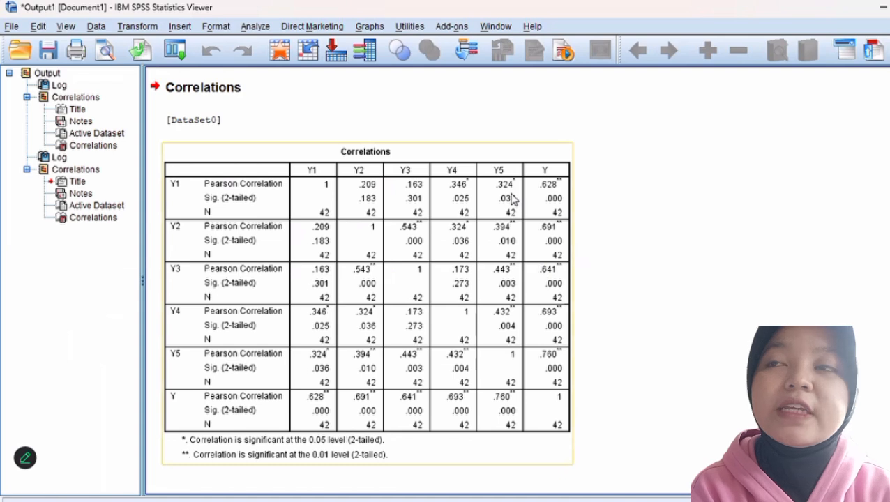
{"action": "left_click", "coordinate": [588, 380]}
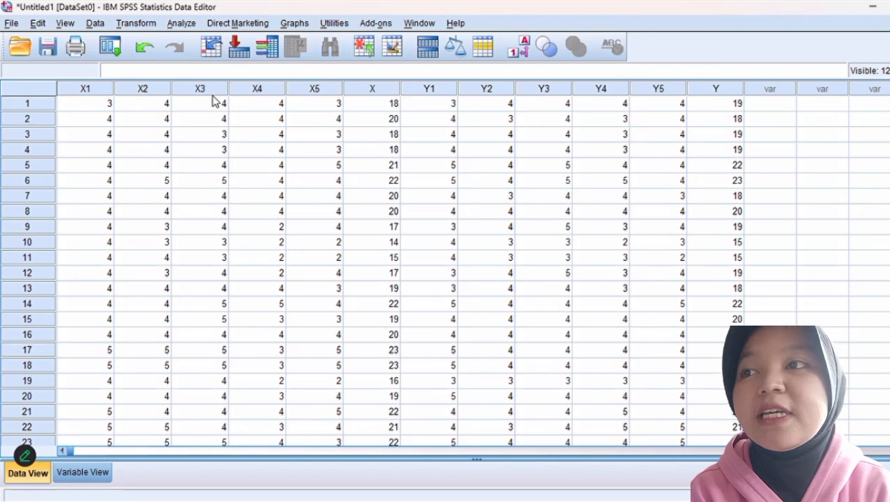
Set up a Reliability Analysis on the data with X1, X2, X3, X4 and X5 as its items.
{"action": "left_click", "coordinate": [175, 25]}
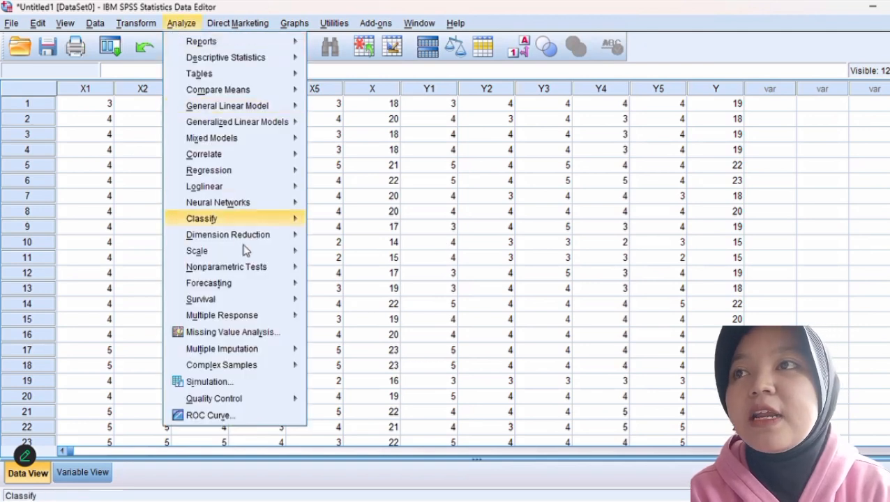
{"action": "mouse_move", "coordinate": [249, 254]}
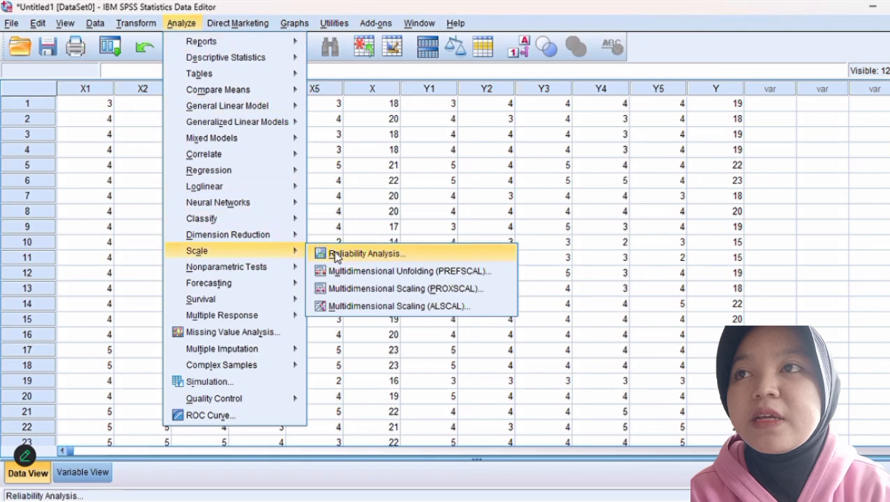
{"action": "left_click", "coordinate": [336, 256]}
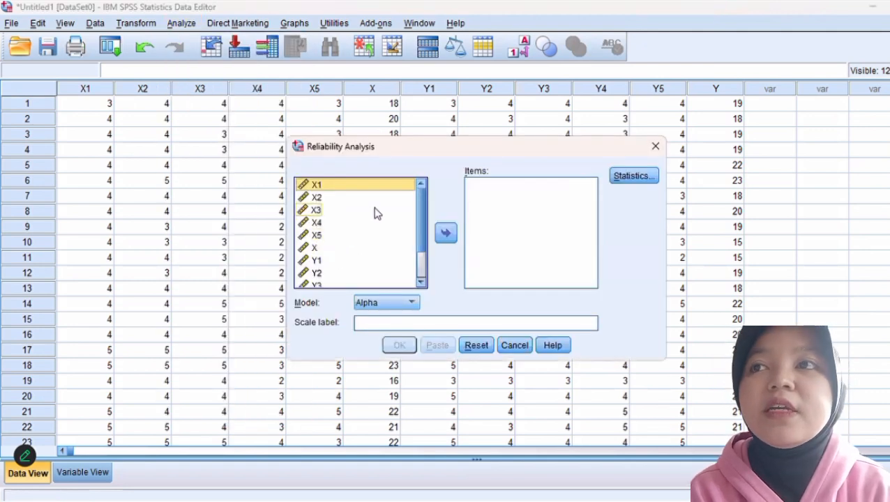
{"action": "left_click_drag", "start_coordinate": [347, 192], "coordinate": [522, 203]}
{"action": "left_click_drag", "start_coordinate": [346, 191], "coordinate": [488, 204]}
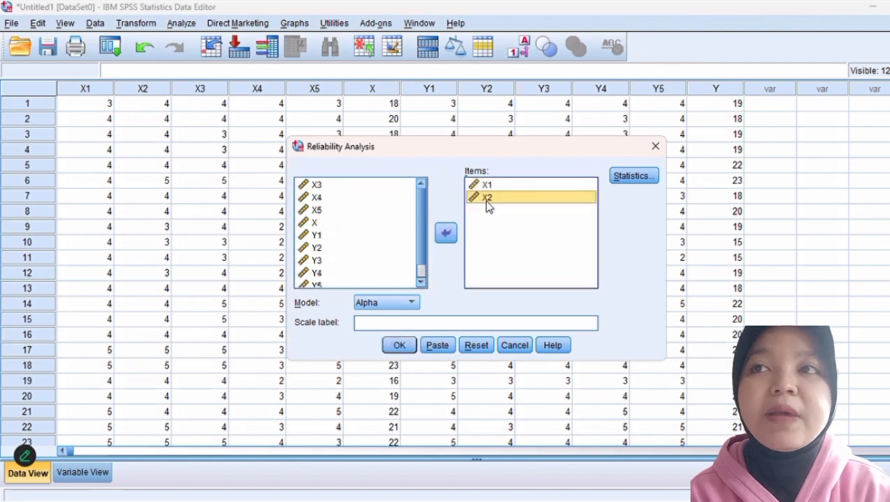
{"action": "left_click_drag", "start_coordinate": [344, 189], "coordinate": [524, 211]}
{"action": "left_click_drag", "start_coordinate": [331, 187], "coordinate": [491, 241]}
{"action": "left_click_drag", "start_coordinate": [342, 189], "coordinate": [483, 231]}
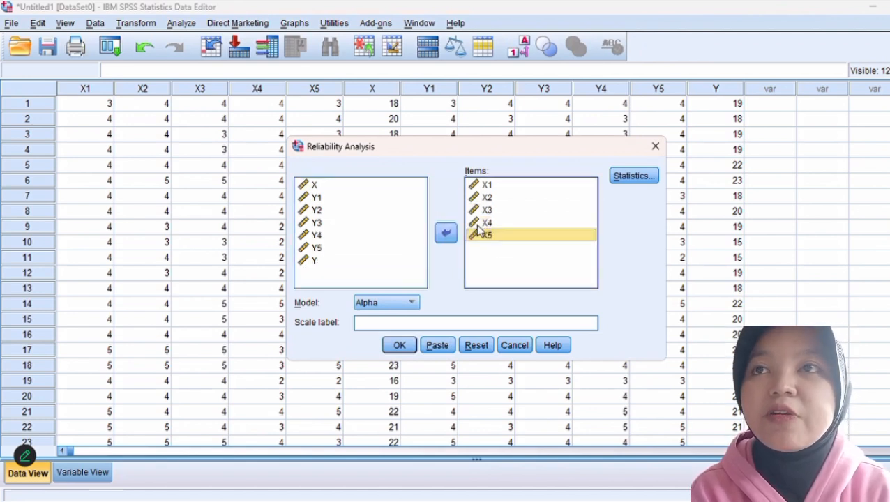
Include the "Scale if item deleted" descriptives, run the reliability analysis of the X items and review its output.
{"action": "left_click", "coordinate": [633, 177]}
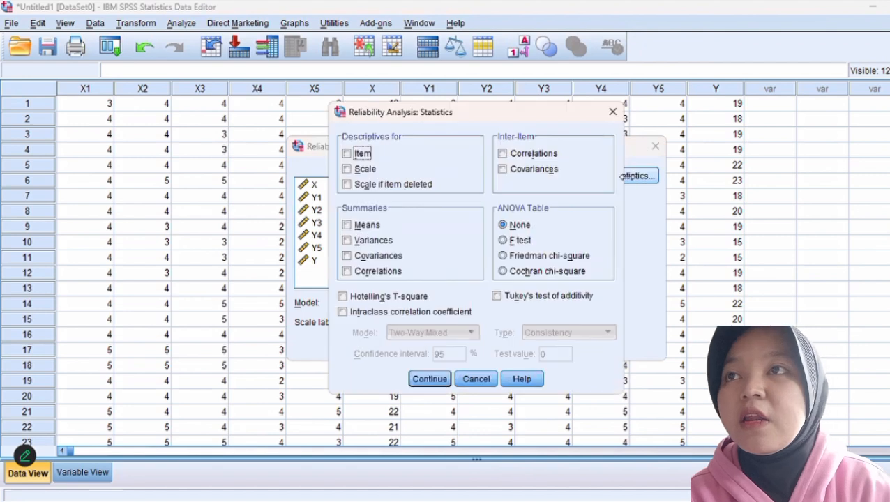
{"action": "left_click", "coordinate": [397, 185]}
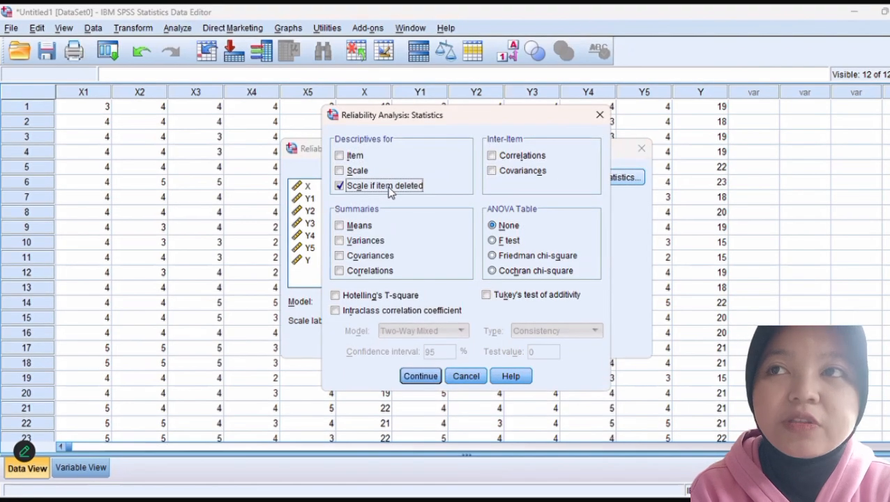
{"action": "left_click", "coordinate": [433, 378]}
{"action": "left_click", "coordinate": [391, 344]}
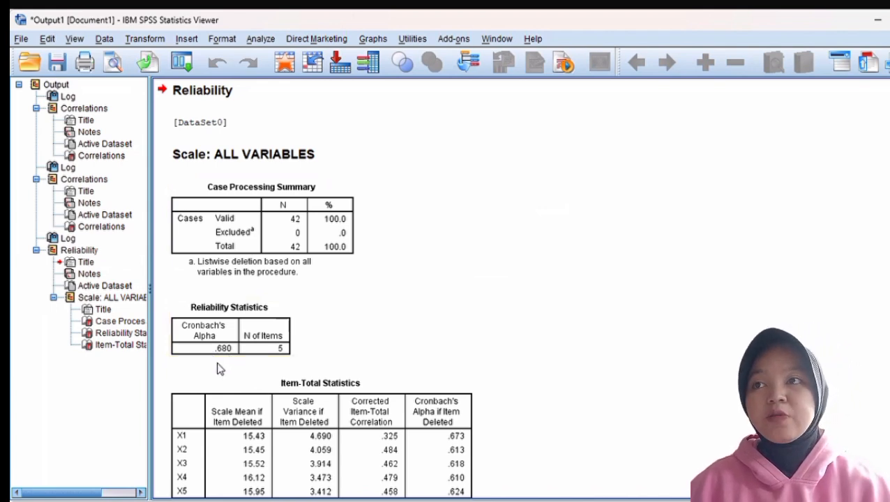
{"action": "scroll", "coordinate": [219, 369], "scroll_direction": "down", "scroll_amount": 1}
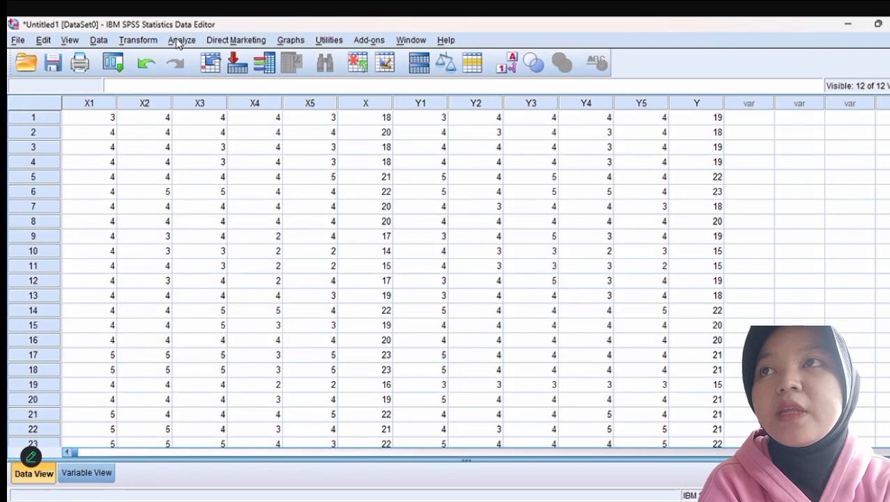
Return to the data, reopen the Reliability Analysis setup and remove X1 to X5 from its items.
{"action": "left_click", "coordinate": [180, 41]}
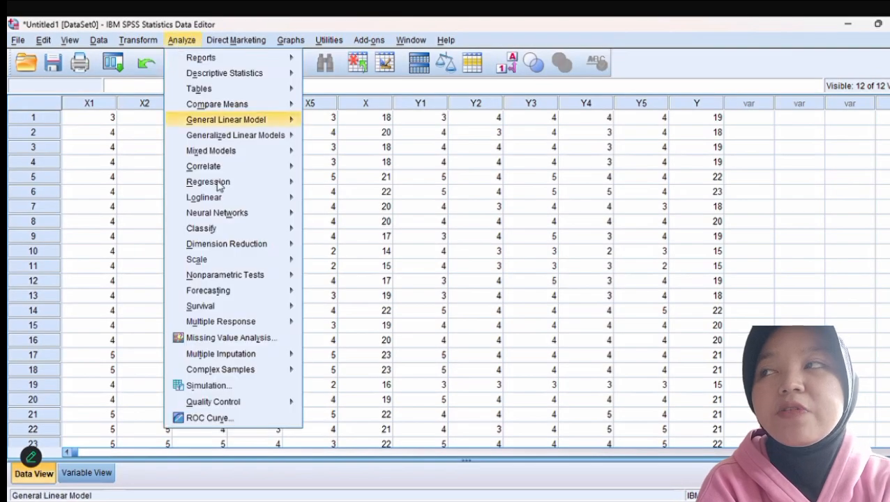
{"action": "mouse_move", "coordinate": [238, 260]}
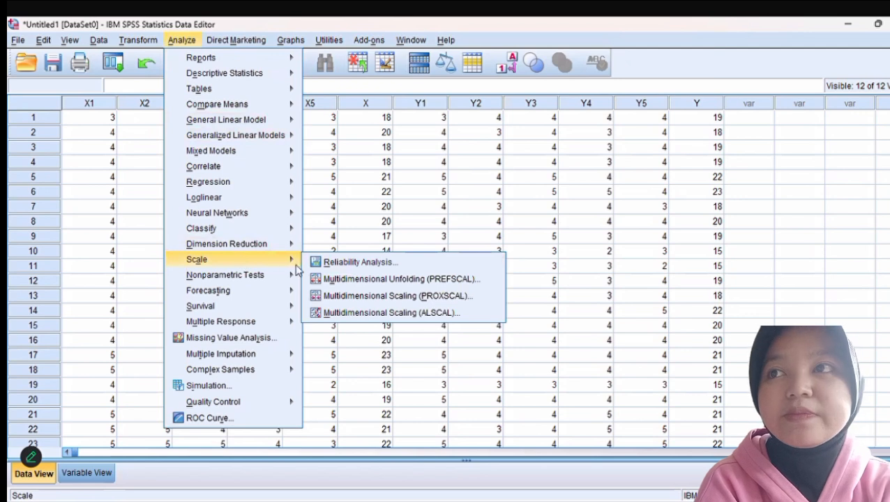
{"action": "left_click", "coordinate": [323, 263]}
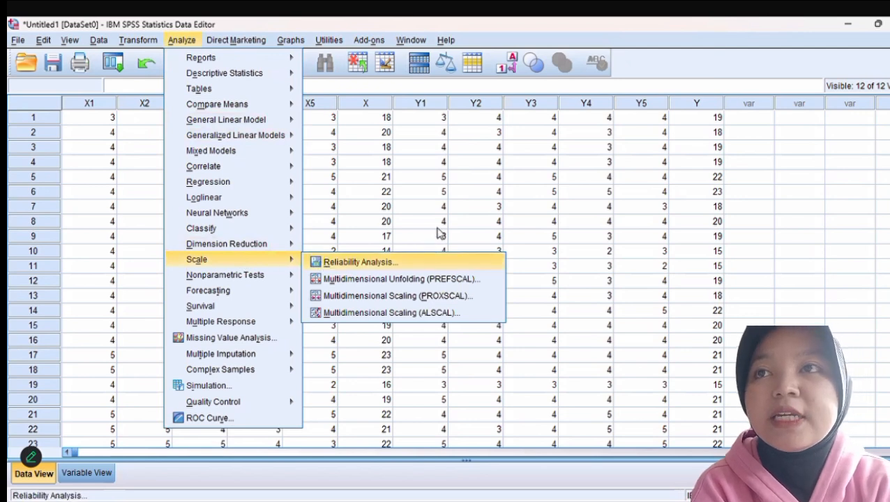
{"action": "left_click_drag", "start_coordinate": [477, 196], "coordinate": [366, 201]}
{"action": "left_click_drag", "start_coordinate": [469, 196], "coordinate": [366, 209]}
{"action": "left_click_drag", "start_coordinate": [469, 201], "coordinate": [360, 216]}
{"action": "left_click_drag", "start_coordinate": [476, 195], "coordinate": [345, 222]}
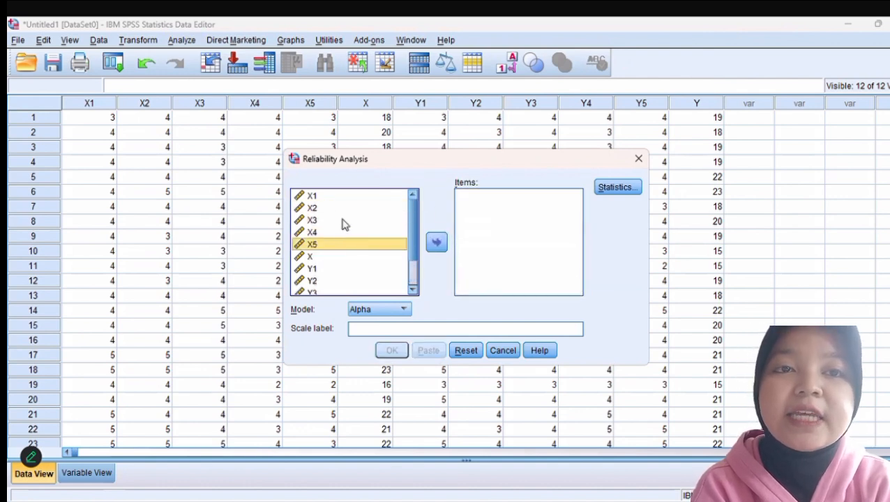
Add Y1, Y2, Y3, Y4 and Y5 as the items of the Reliability Analysis.
{"action": "left_click_drag", "start_coordinate": [352, 269], "coordinate": [488, 266]}
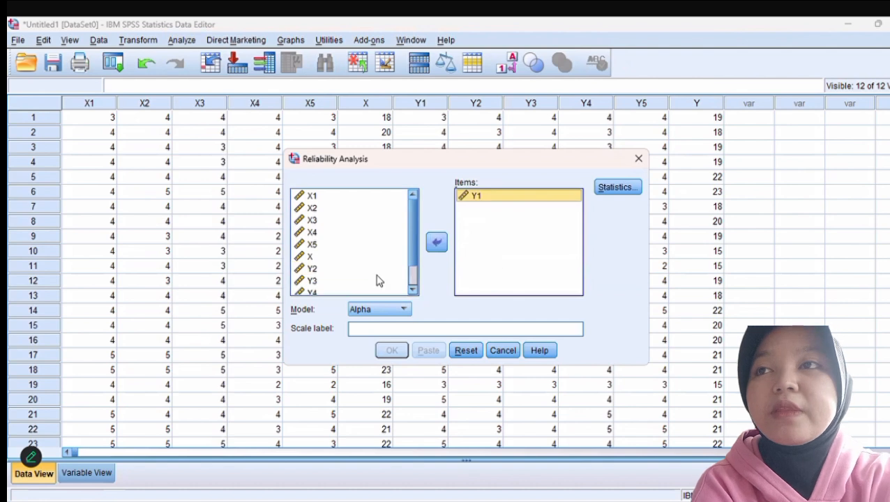
{"action": "left_click_drag", "start_coordinate": [342, 270], "coordinate": [509, 267]}
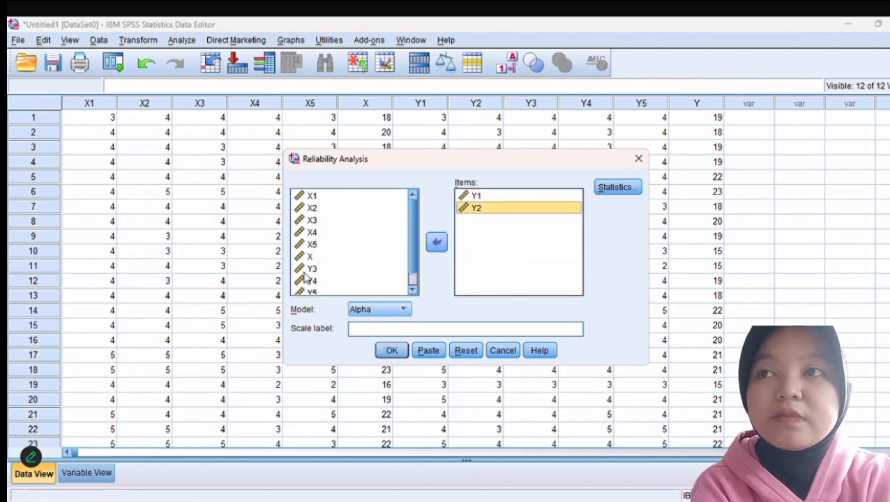
{"action": "left_click_drag", "start_coordinate": [310, 269], "coordinate": [469, 258]}
{"action": "left_click_drag", "start_coordinate": [317, 269], "coordinate": [510, 267]}
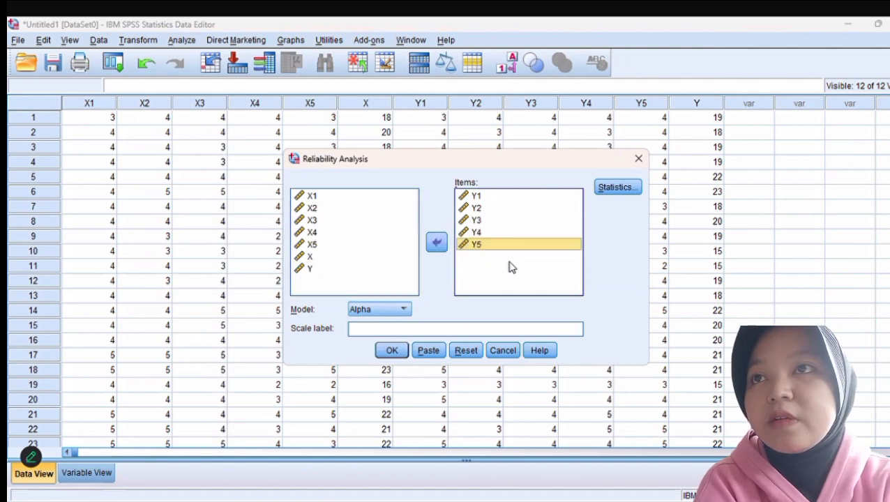
Run the reliability analysis of the Y items and examine its Cronbach's Alpha and item-total statistics.
{"action": "left_click", "coordinate": [390, 353]}
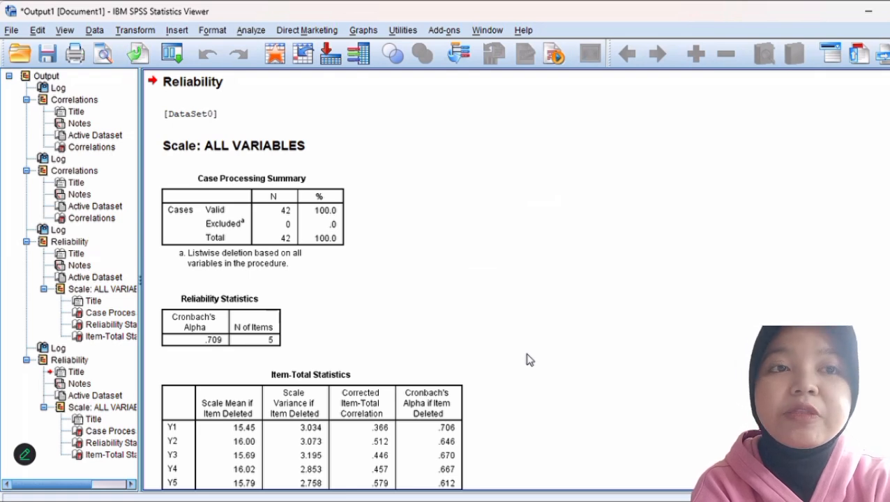
{"action": "left_click", "coordinate": [209, 349]}
{"action": "scroll", "coordinate": [209, 352], "scroll_direction": "down", "scroll_amount": 1}
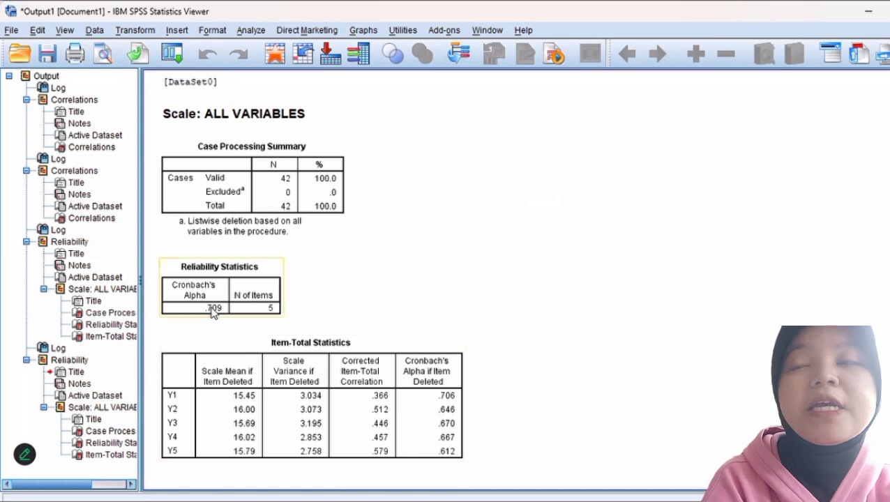
{"action": "left_click", "coordinate": [359, 312]}
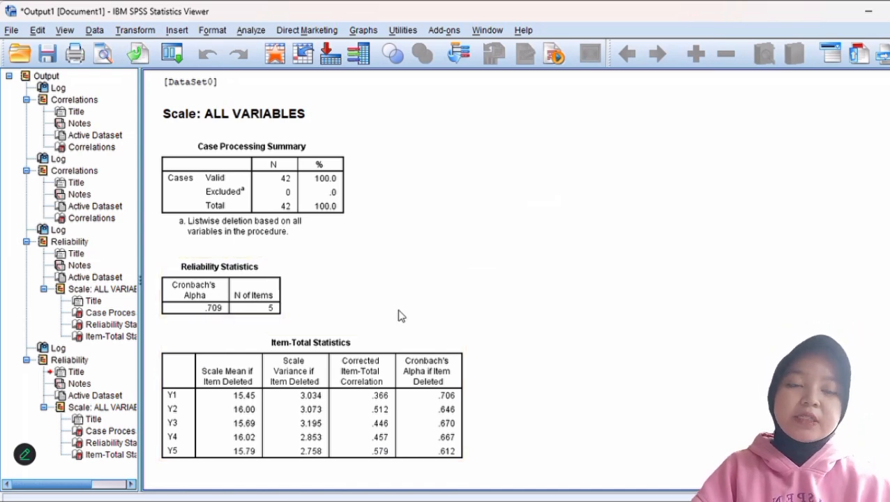